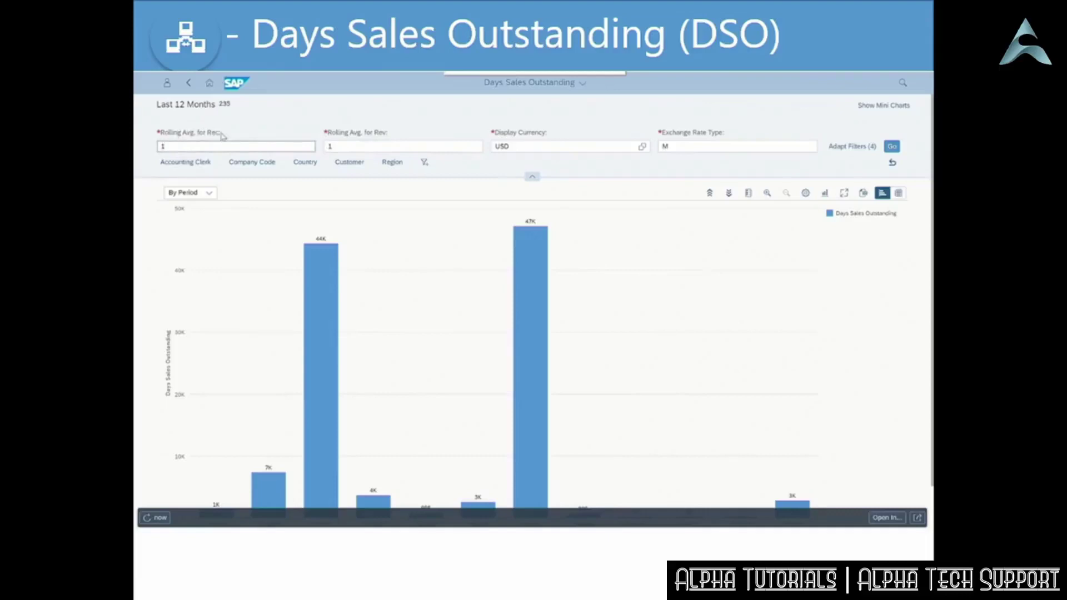
pyautogui.doubleClick(213, 132)
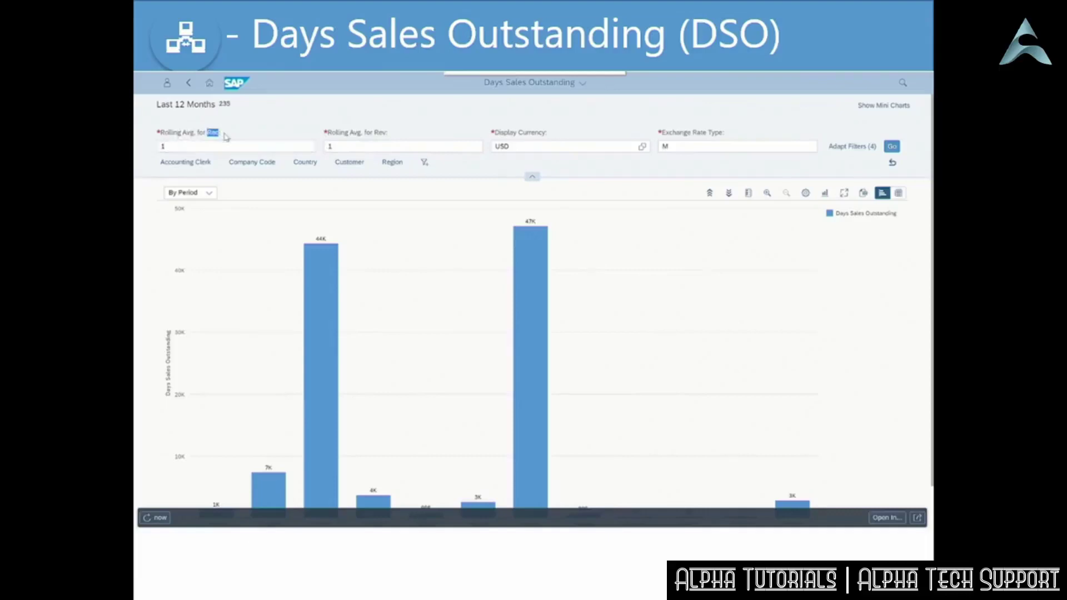
pyautogui.click(349, 149)
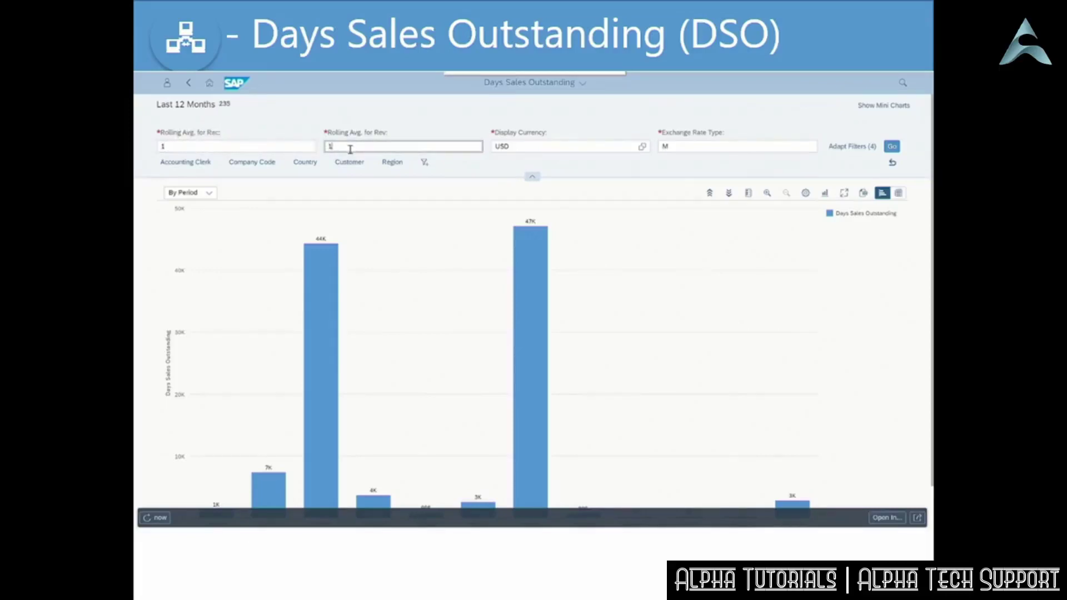
pyautogui.doubleClick(380, 132)
pyautogui.click(221, 146)
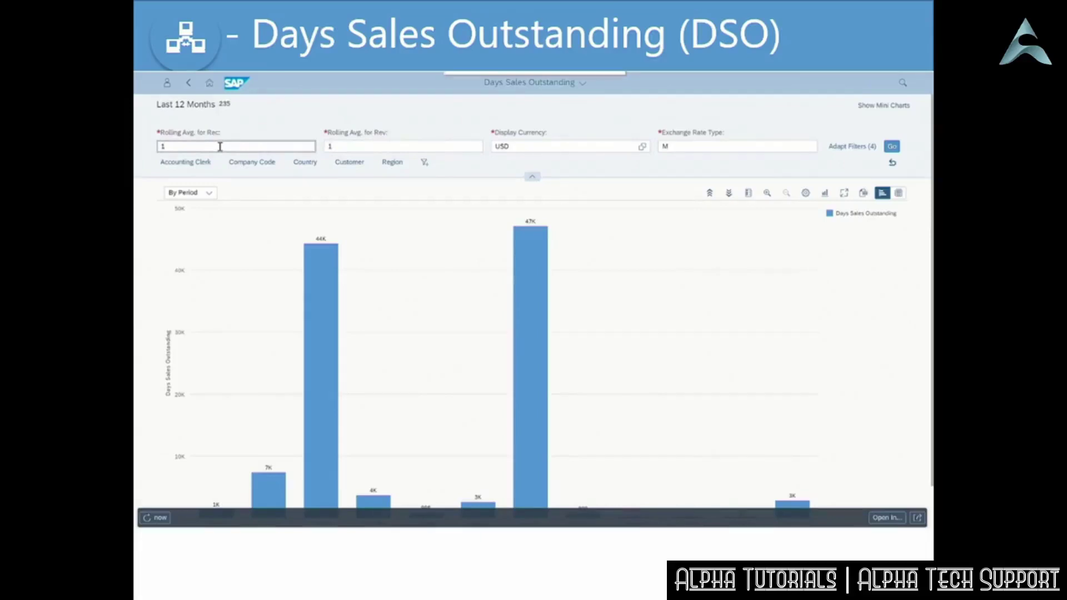
pyautogui.doubleClick(167, 146)
pyautogui.doubleClick(353, 145)
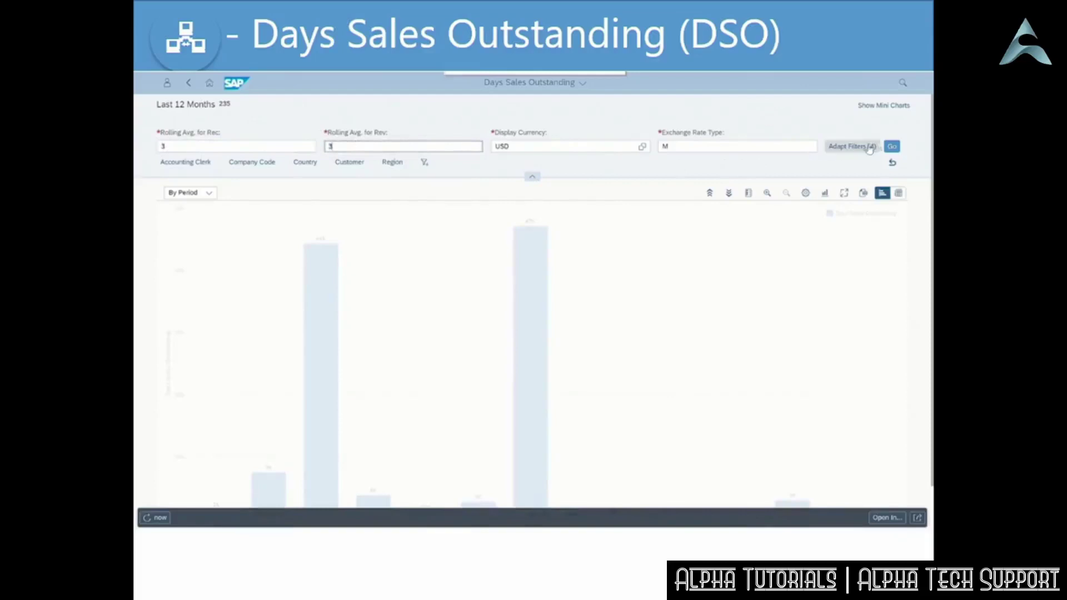
pyautogui.click(892, 146)
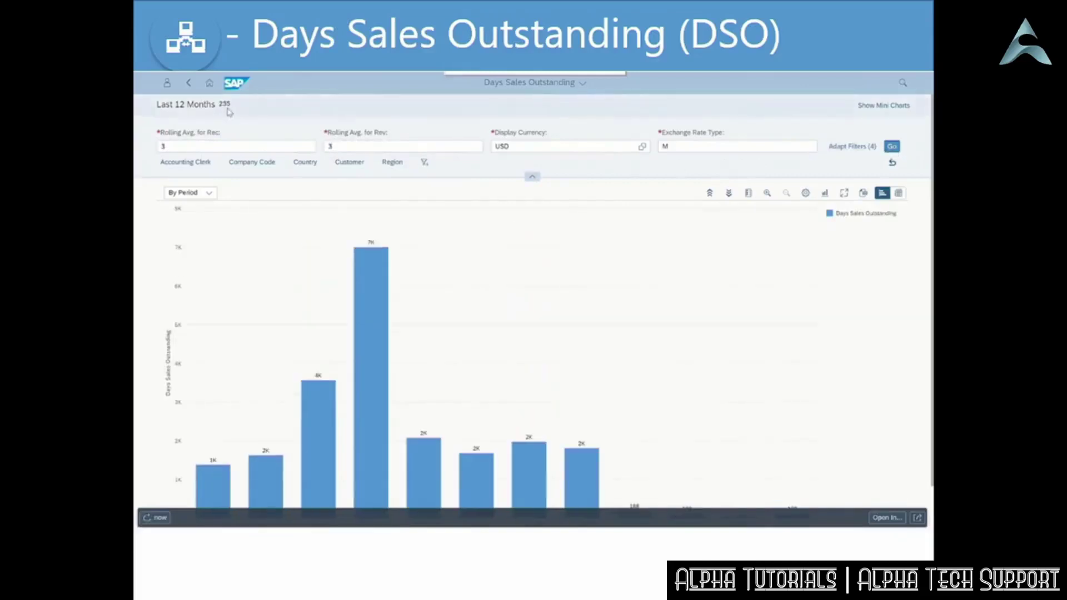
pyautogui.doubleClick(162, 147)
pyautogui.write('1')
pyautogui.doubleClick(330, 146)
pyautogui.write('1')
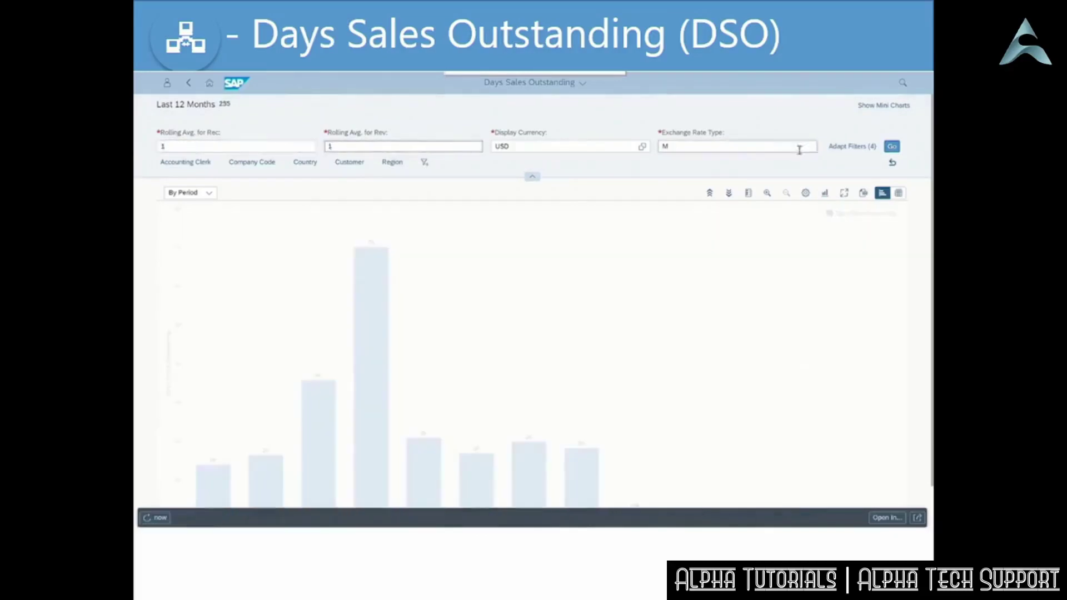
pyautogui.click(893, 147)
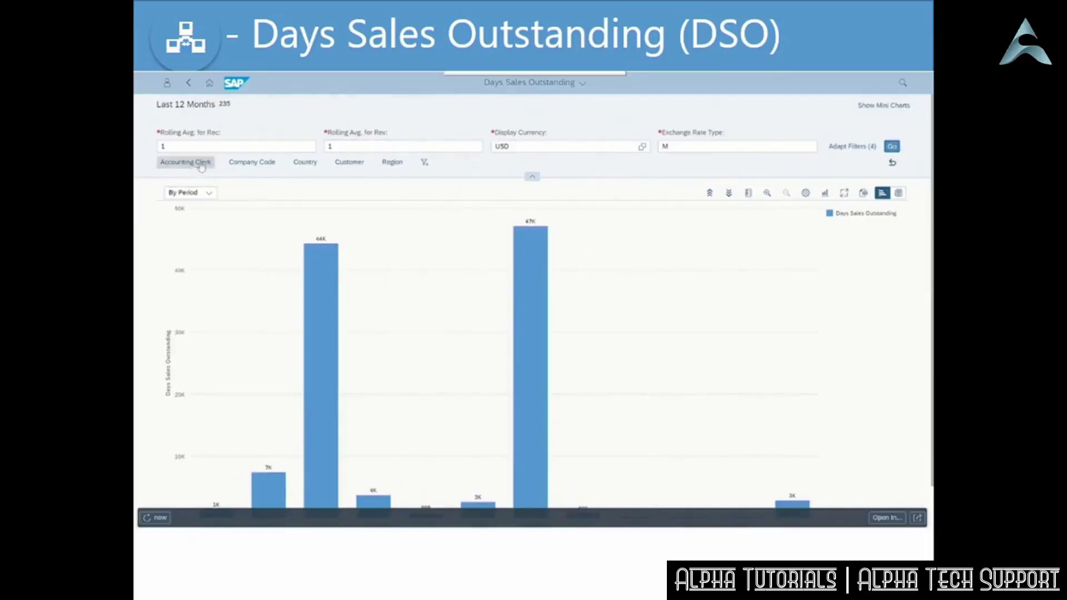
# Filter the Days Sales Outstanding chart to country USA (US) and reload it.
pyautogui.click(302, 165)
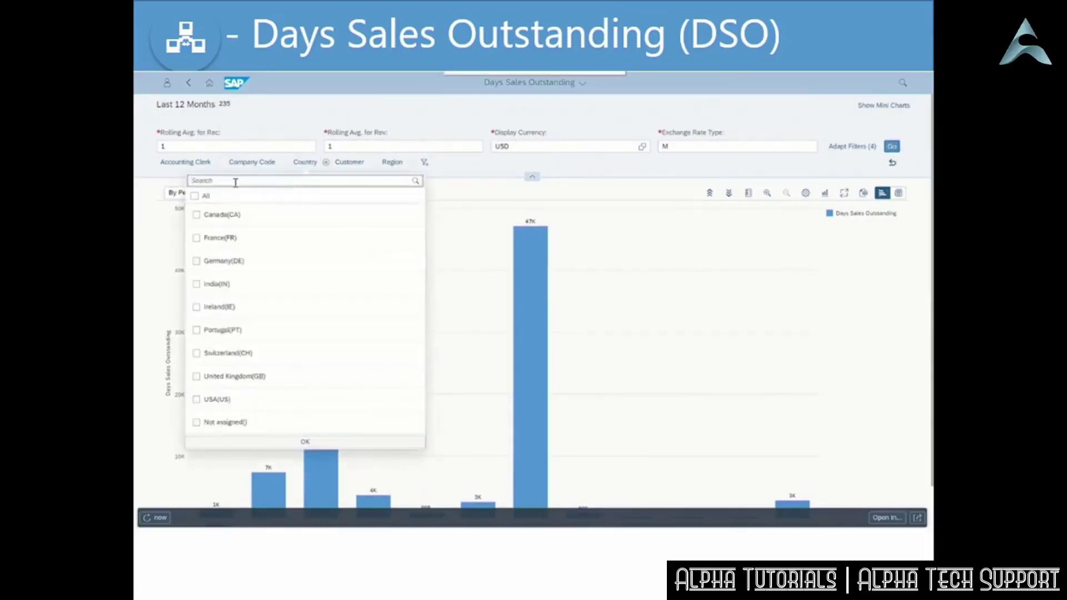
pyautogui.write('US')
pyautogui.click(196, 215)
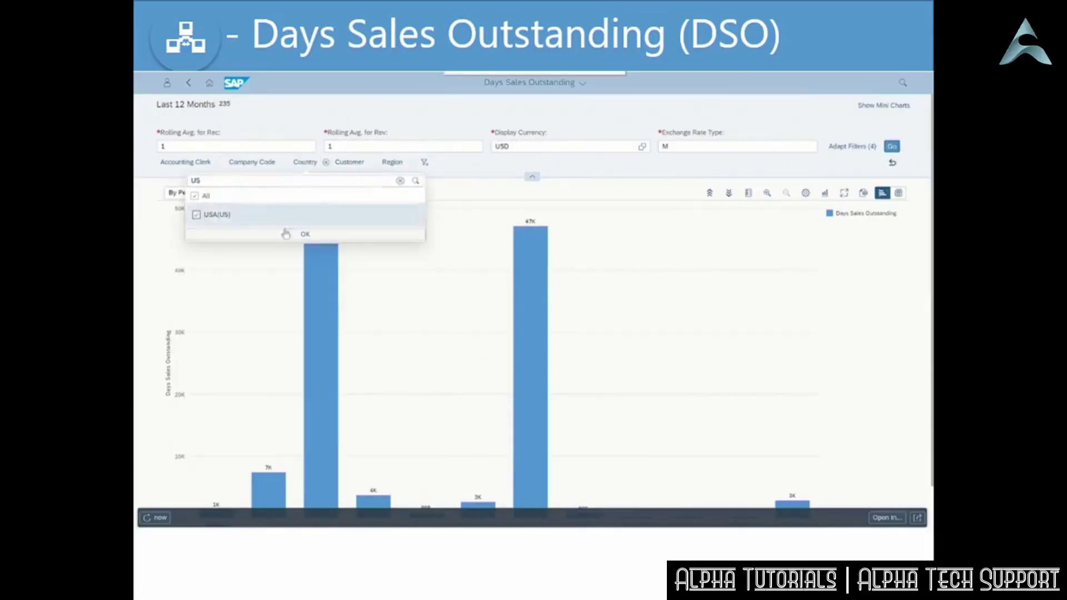
pyautogui.click(304, 234)
pyautogui.click(892, 147)
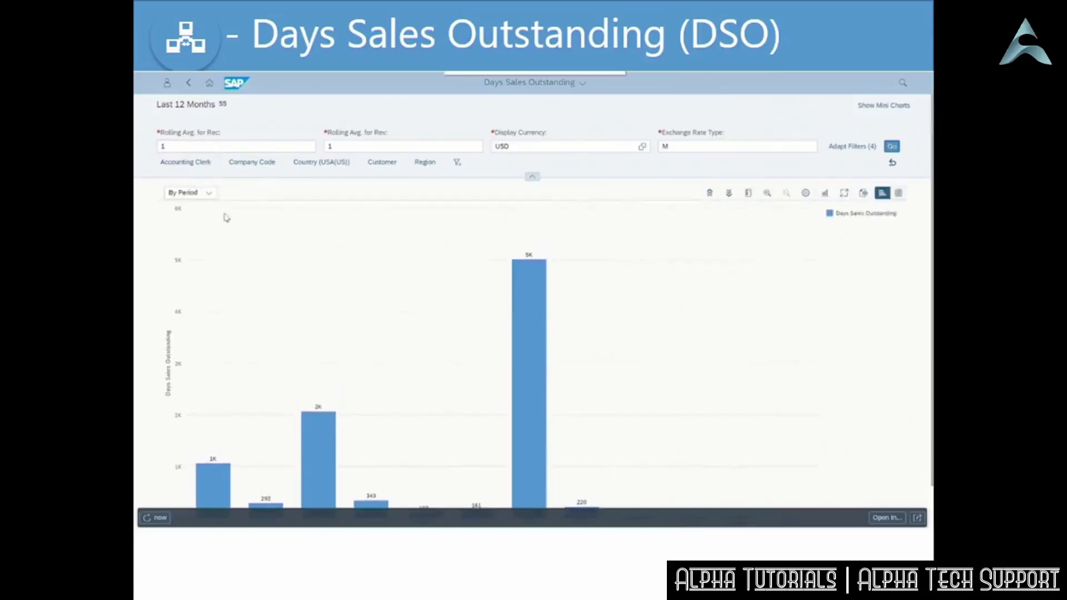
pyautogui.click(209, 193)
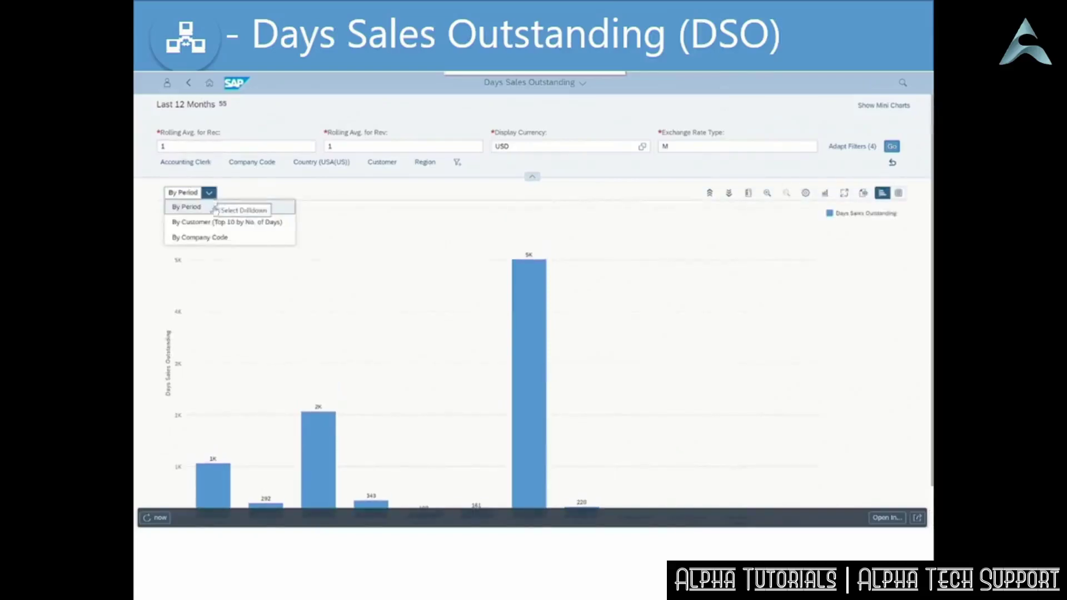
pyautogui.click(218, 223)
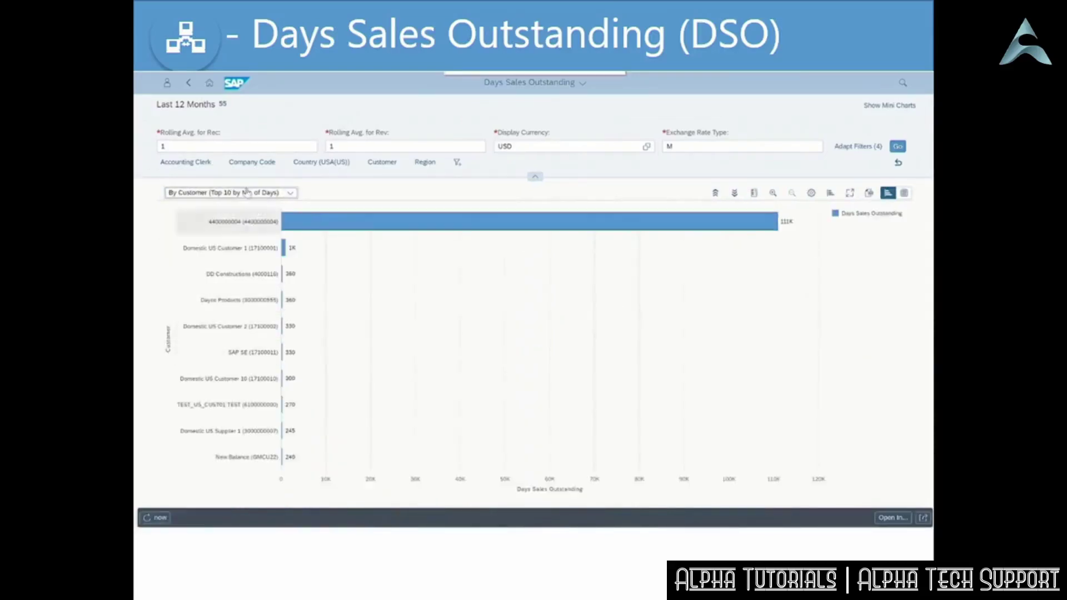
pyautogui.click(292, 192)
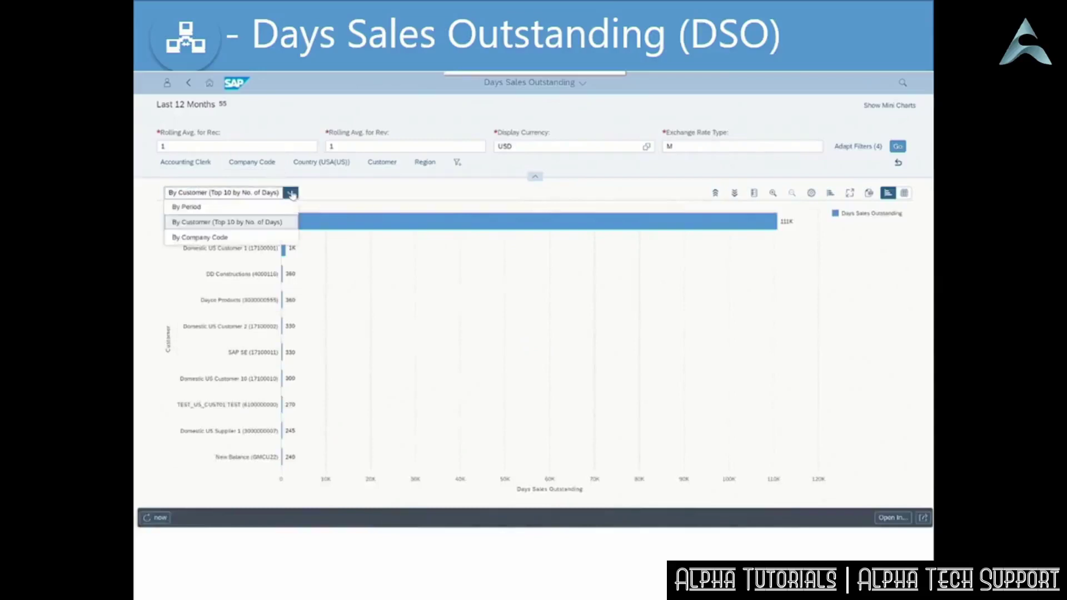
pyautogui.click(222, 237)
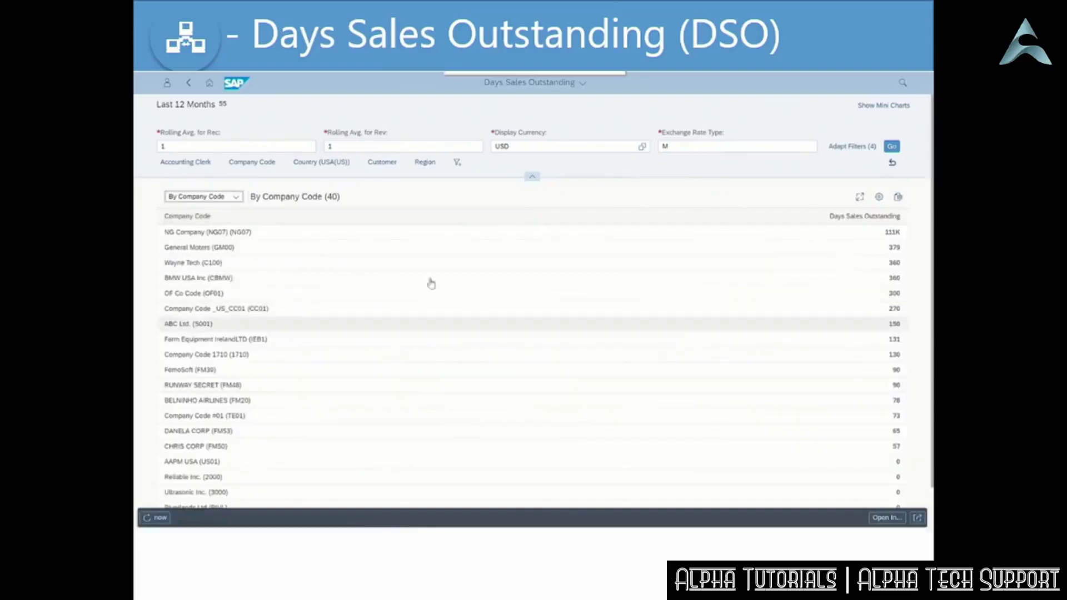
pyautogui.click(233, 196)
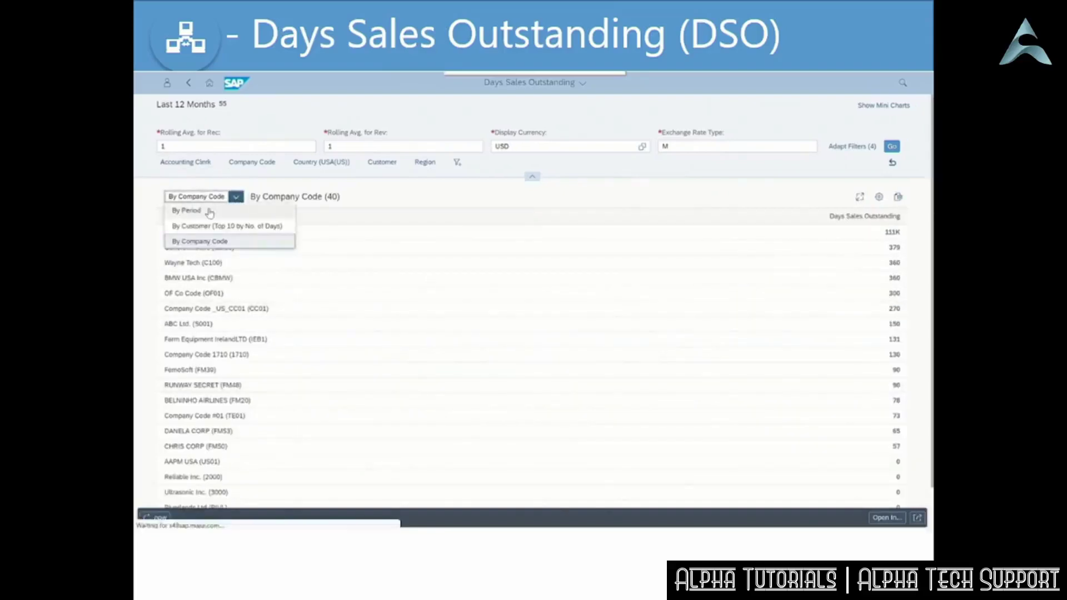
pyautogui.click(210, 210)
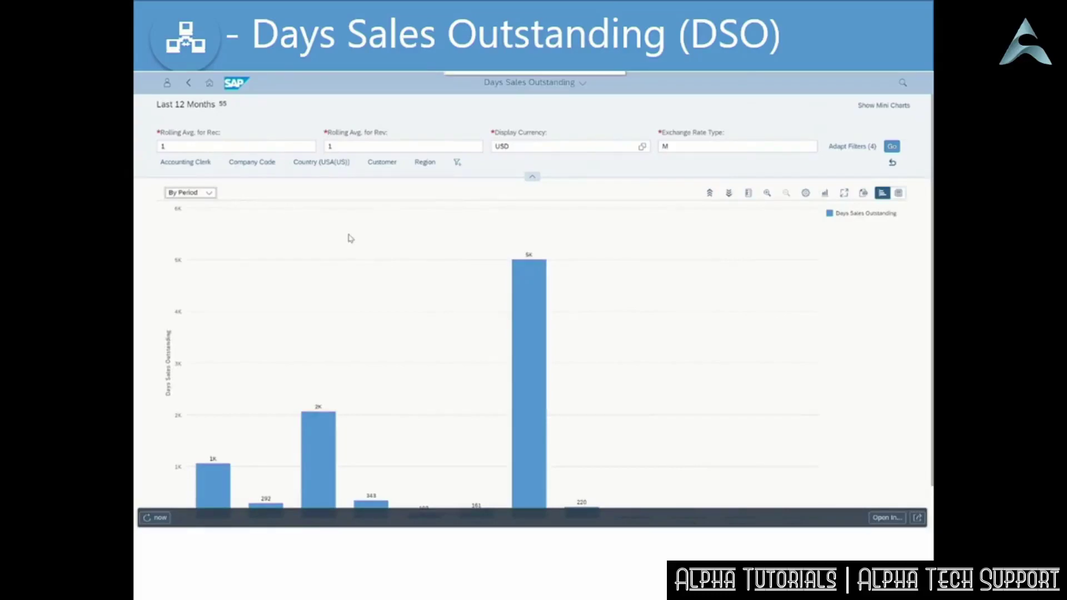
# Set Rolling Avg. for Rec and Rolling Avg. for Rev to 3 and rerun the chart.
pyautogui.click(349, 147)
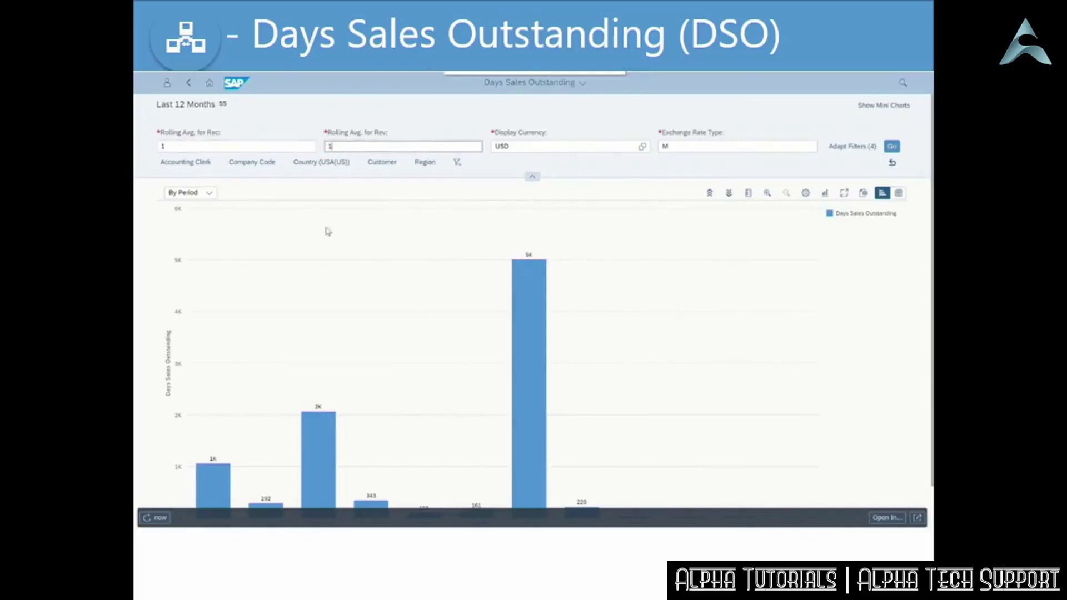
pyautogui.click(158, 148)
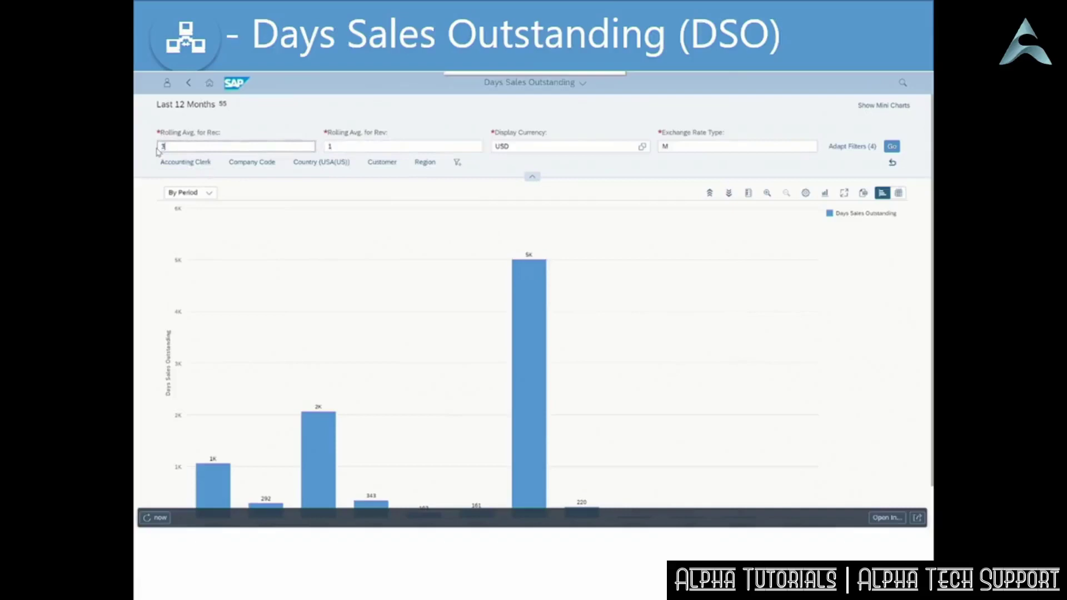
pyautogui.doubleClick(365, 146)
pyautogui.write('3')
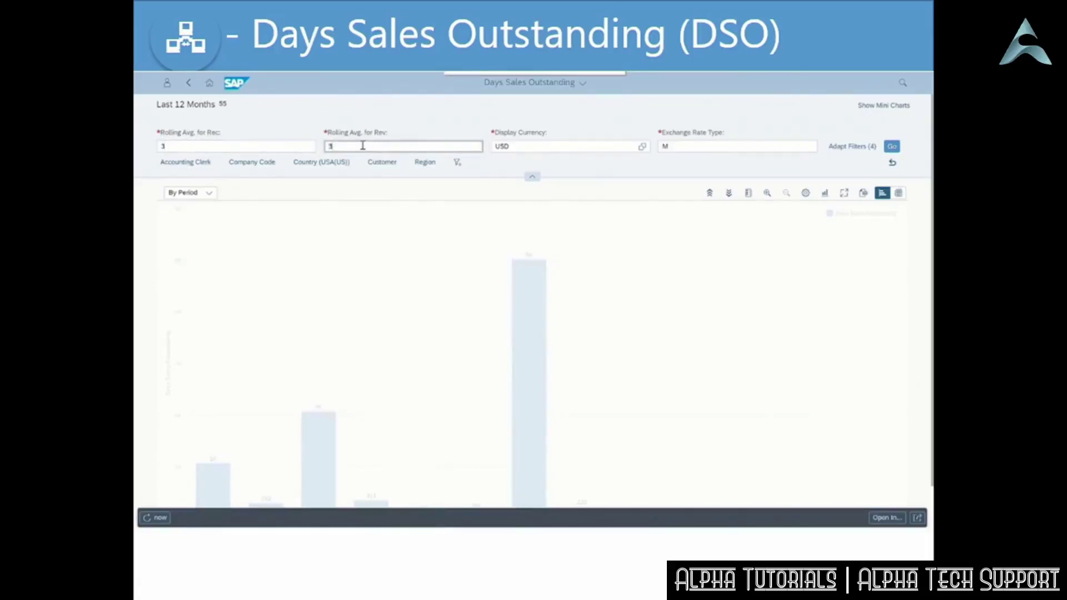
pyautogui.click(192, 145)
pyautogui.click(328, 146)
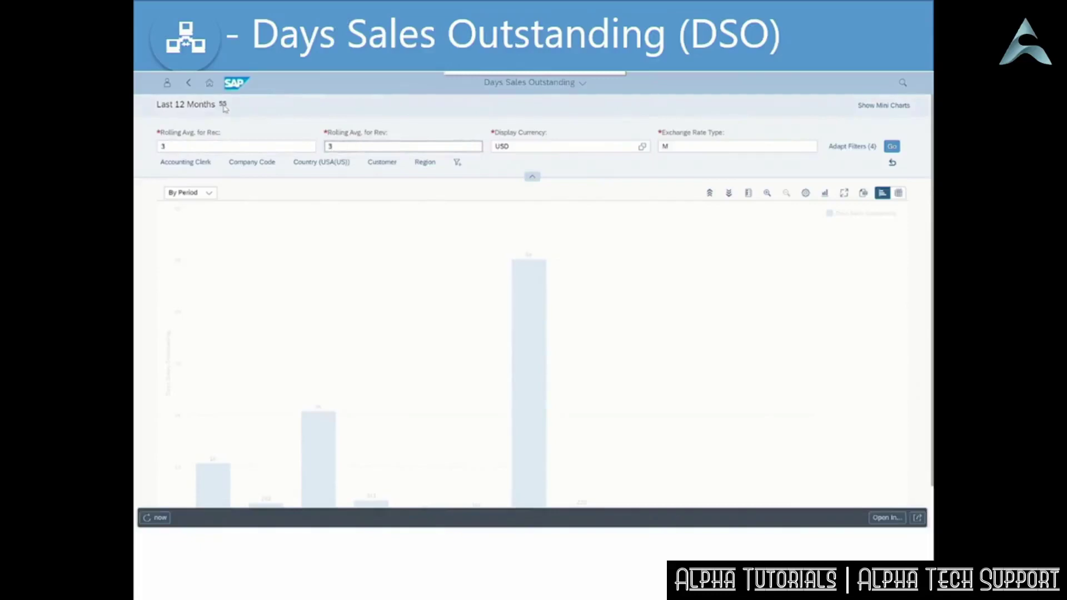
pyautogui.click(891, 146)
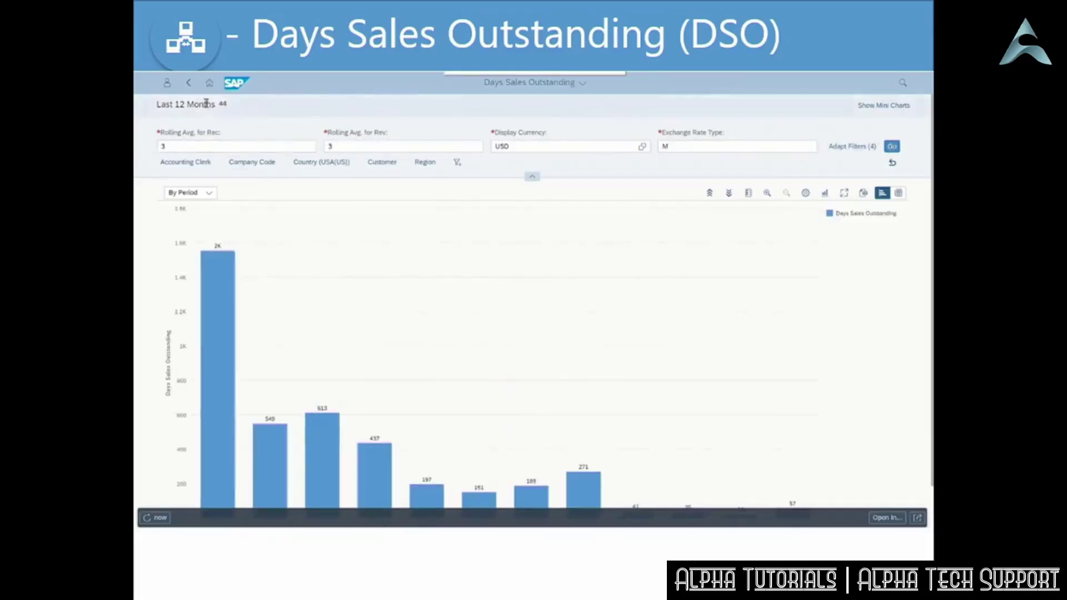
pyautogui.scroll(-2, 357, 231)
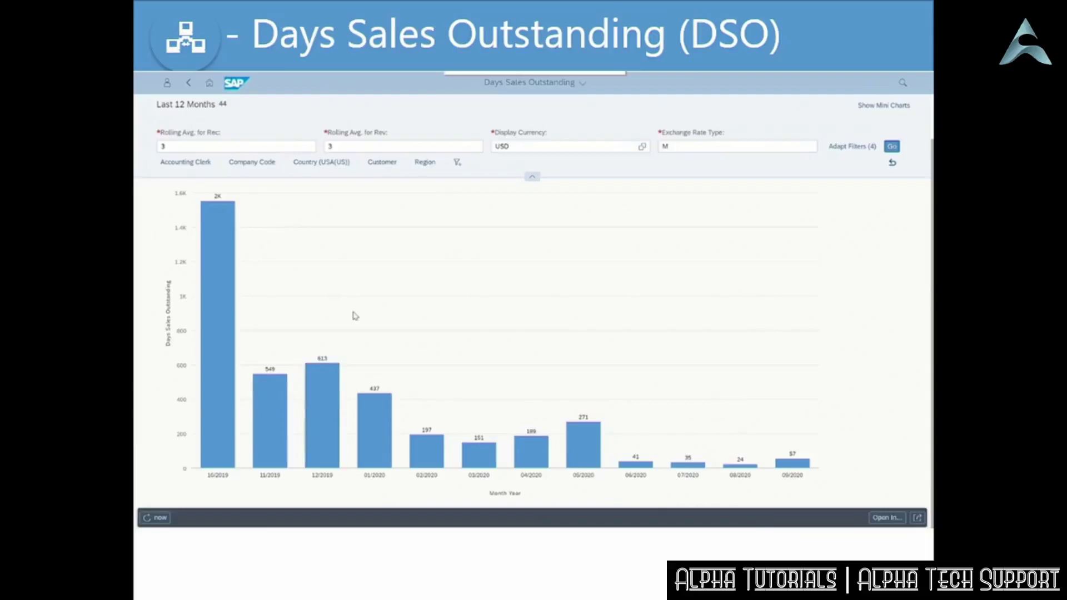
pyautogui.click(178, 145)
pyautogui.click(373, 142)
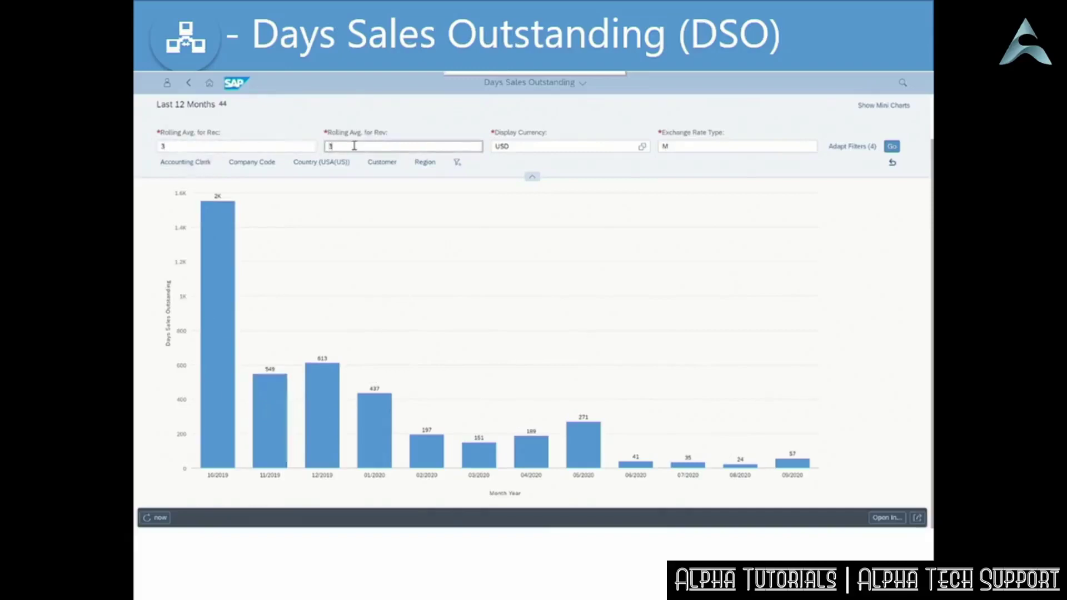
pyautogui.moveTo(353, 145); pyautogui.dragTo(328, 146)
pyautogui.write('12')
pyautogui.click(248, 147)
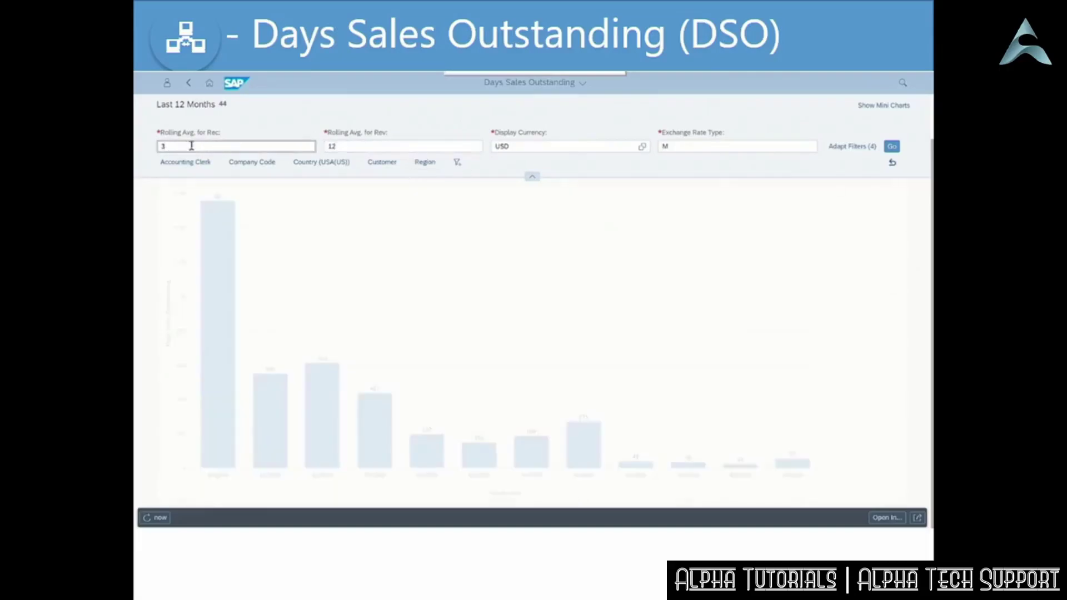
pyautogui.click(892, 146)
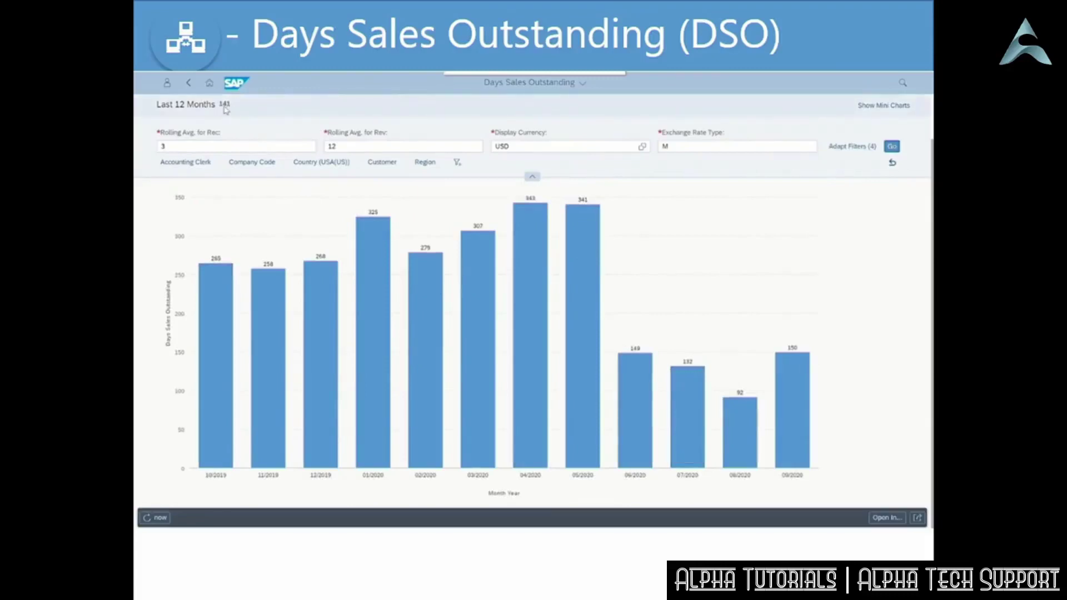
pyautogui.click(350, 147)
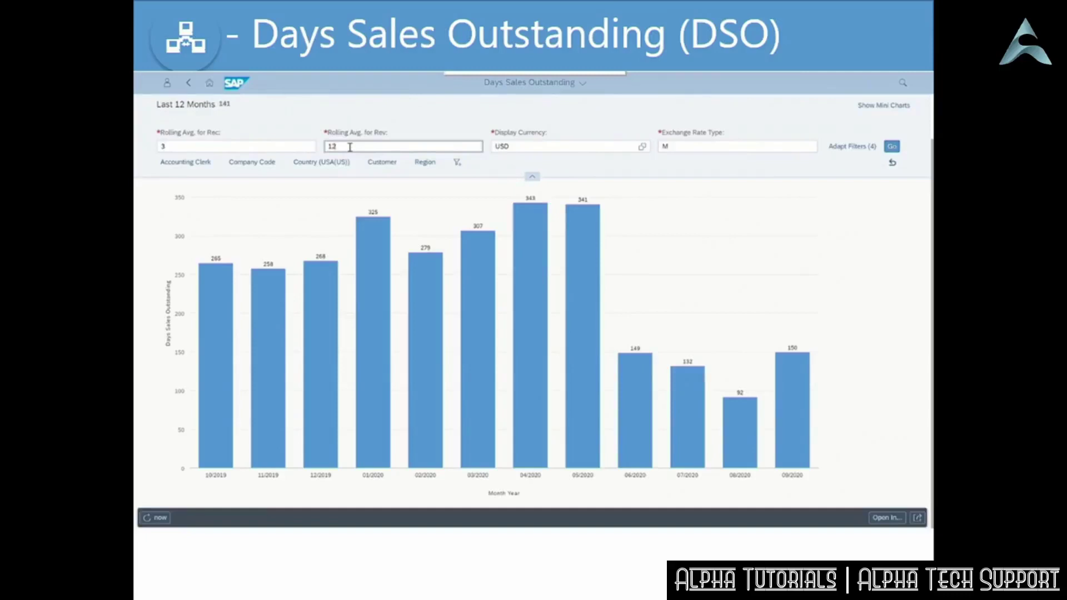
pyautogui.doubleClick(350, 146)
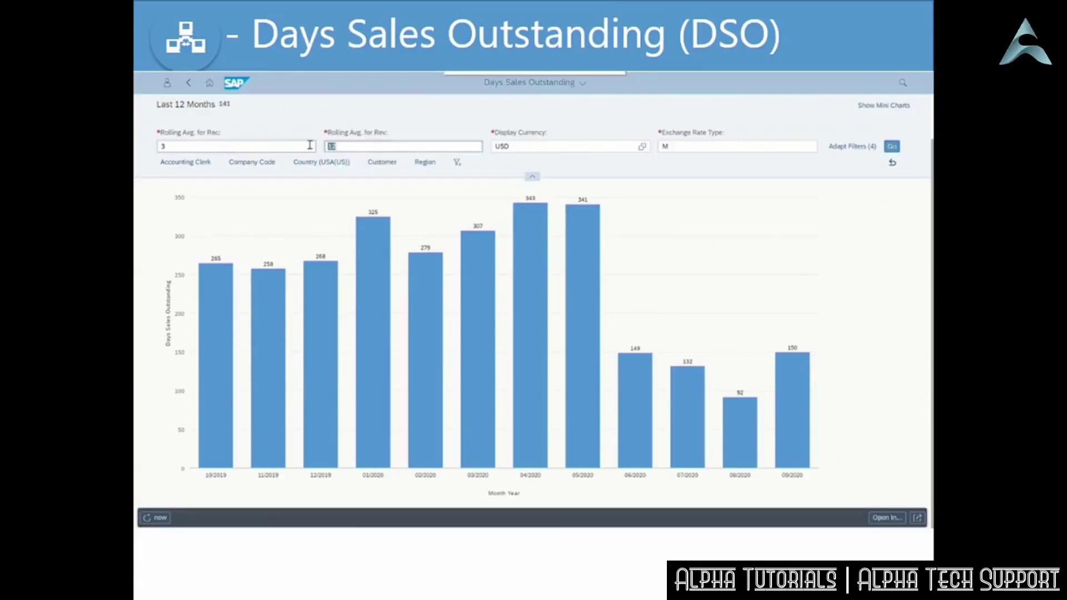
pyautogui.write('3')
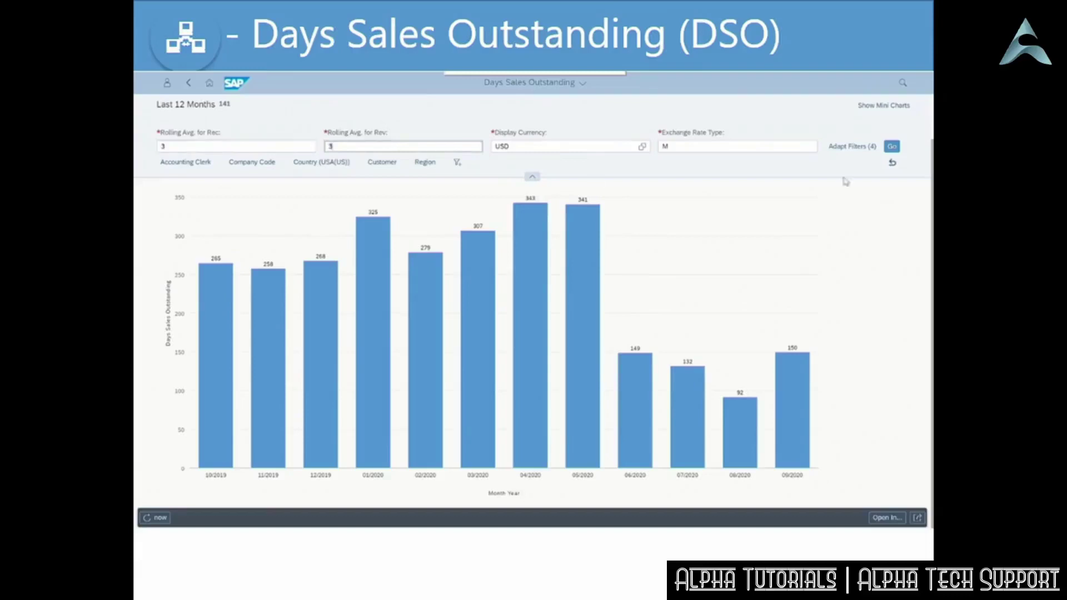
pyautogui.click(891, 146)
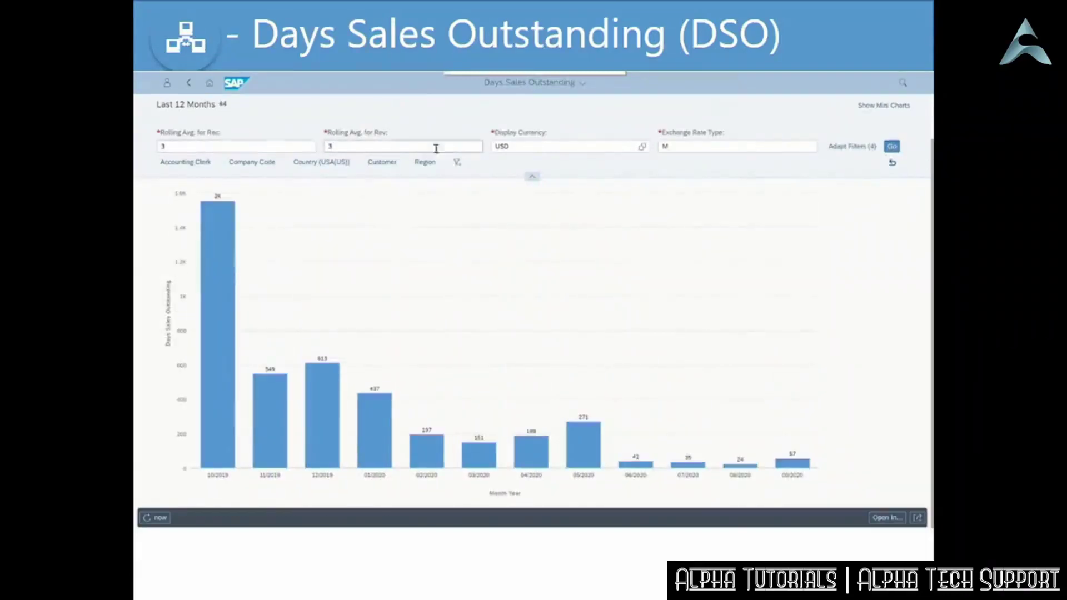
pyautogui.click(266, 147)
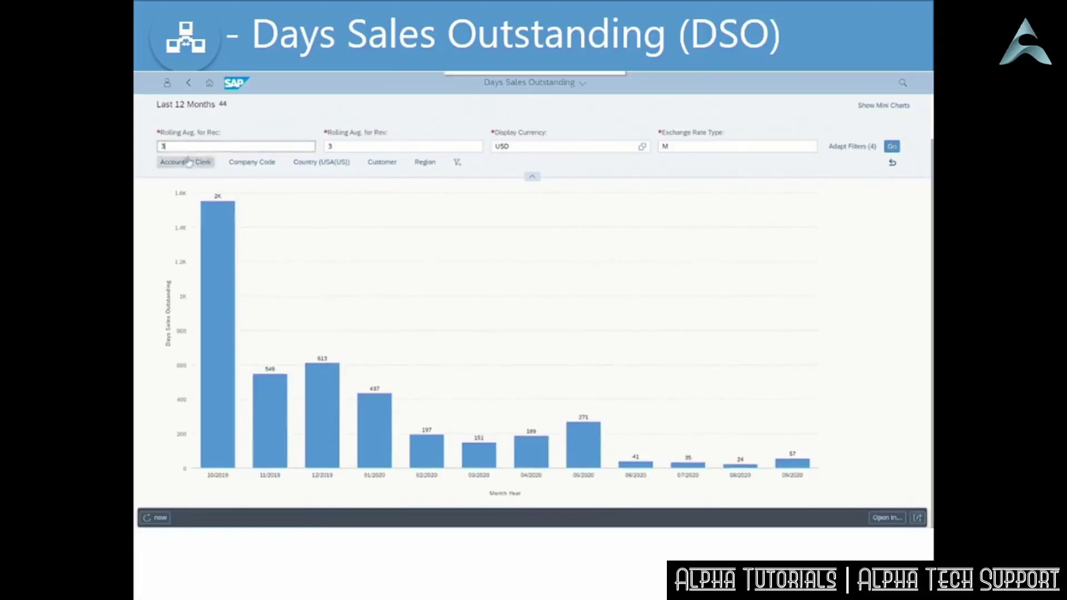
# Save the chart as a tile subtitled 'DSO US Only' with critical 60, warning 40, target 90, then go home.
pyautogui.click(356, 147)
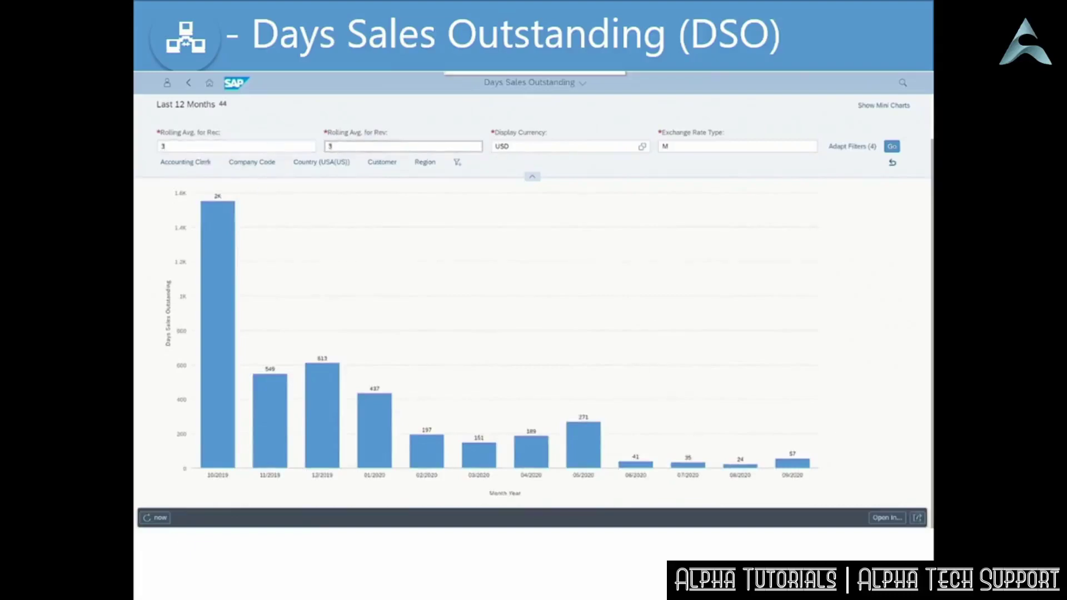
pyautogui.click(918, 519)
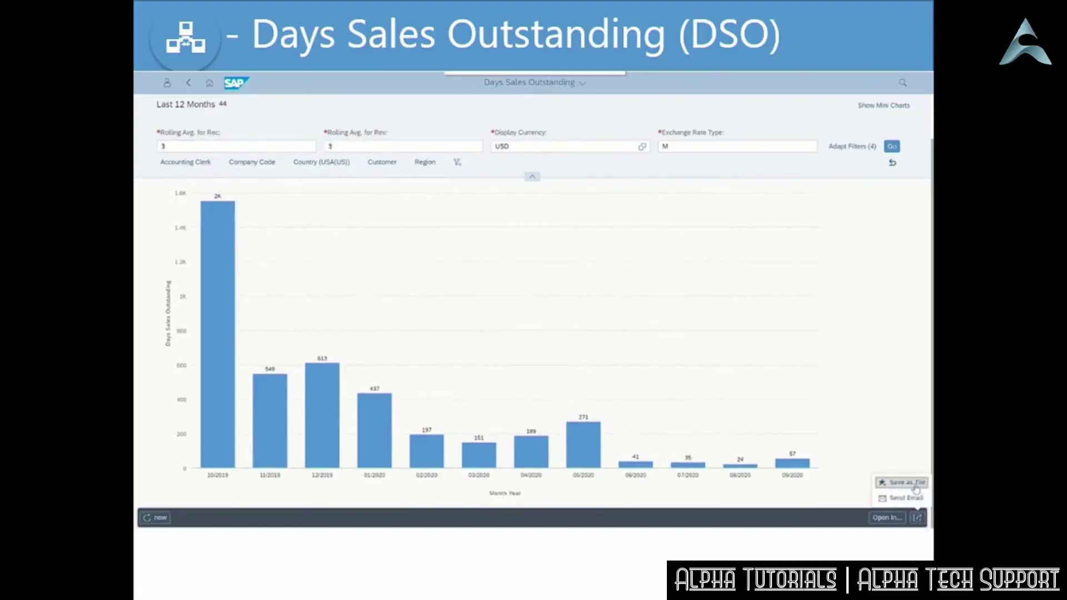
pyautogui.click(906, 483)
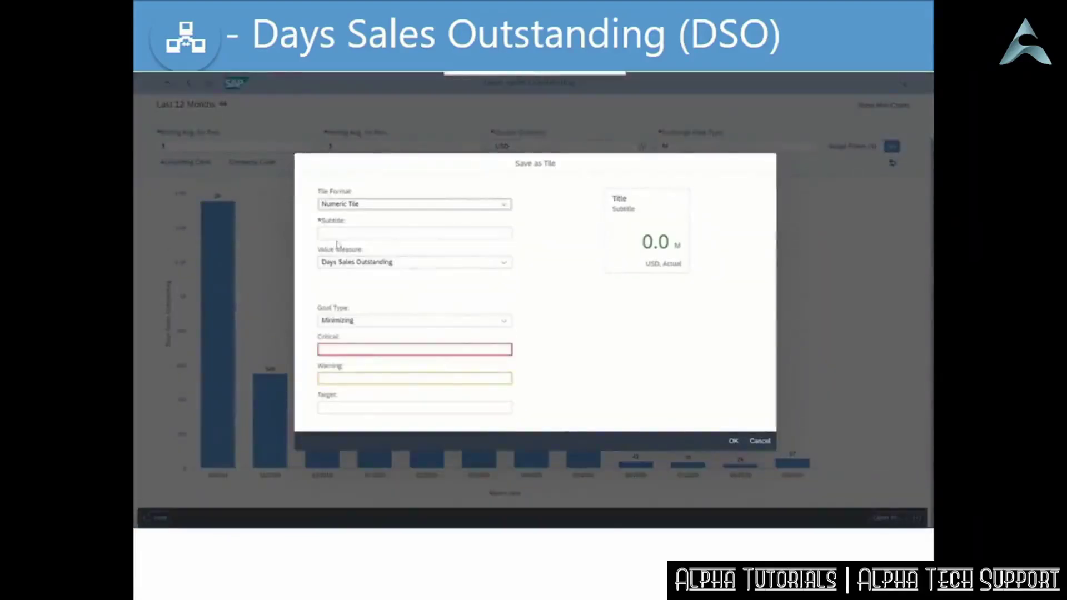
pyautogui.click(346, 231)
pyautogui.write('DSO')
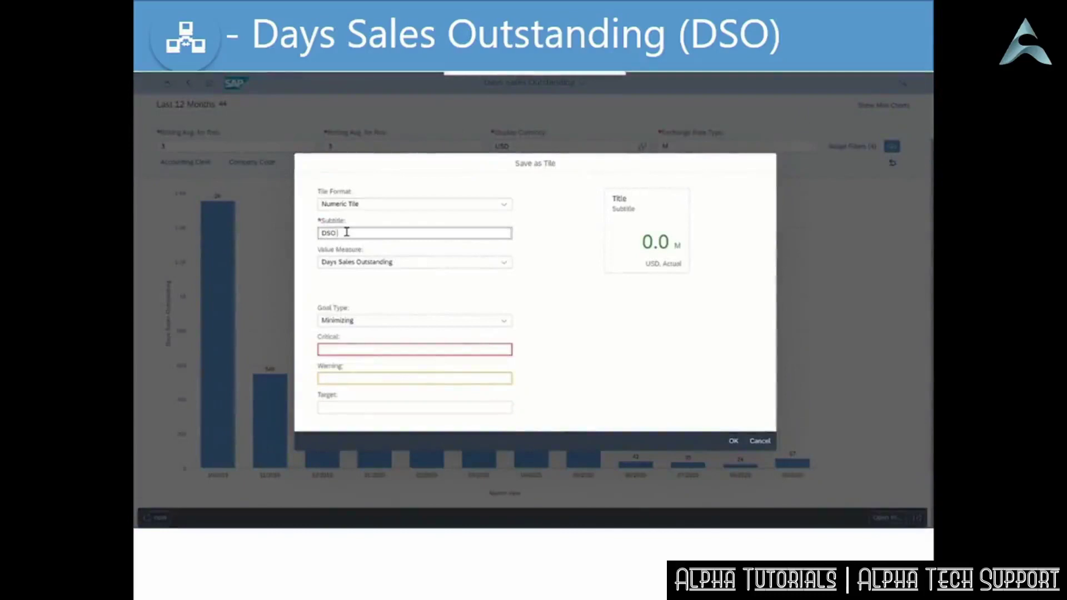
pyautogui.write(' USD')
pyautogui.click(338, 350)
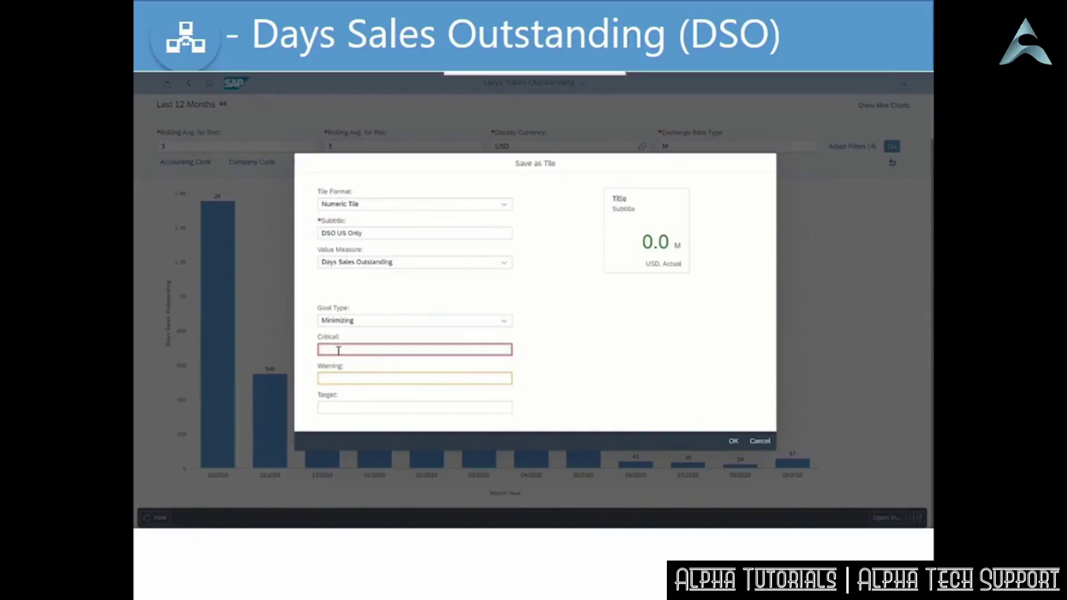
pyautogui.click(348, 381)
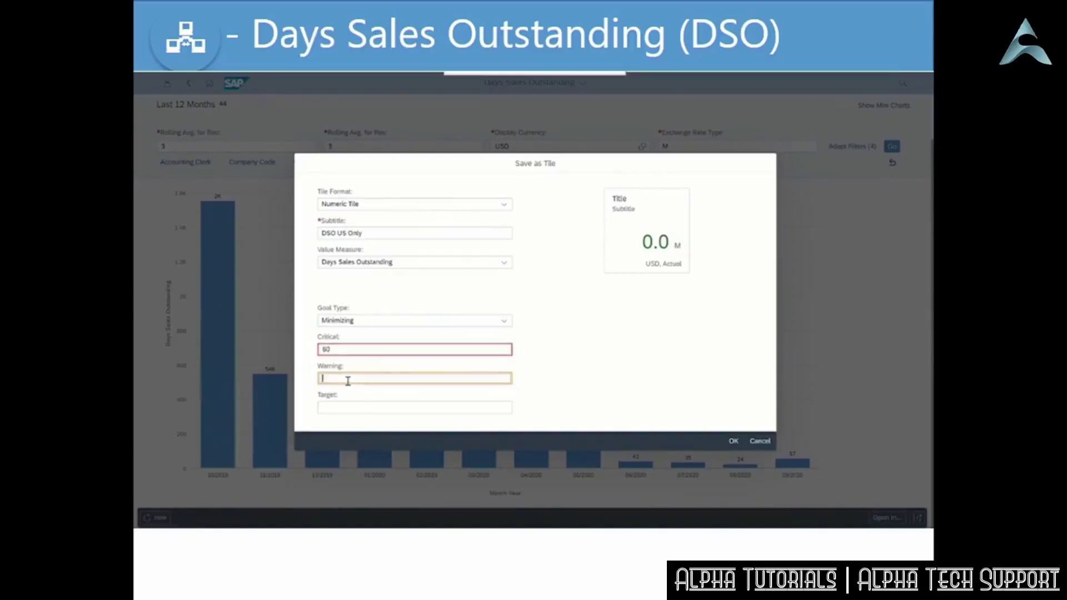
pyautogui.click(351, 406)
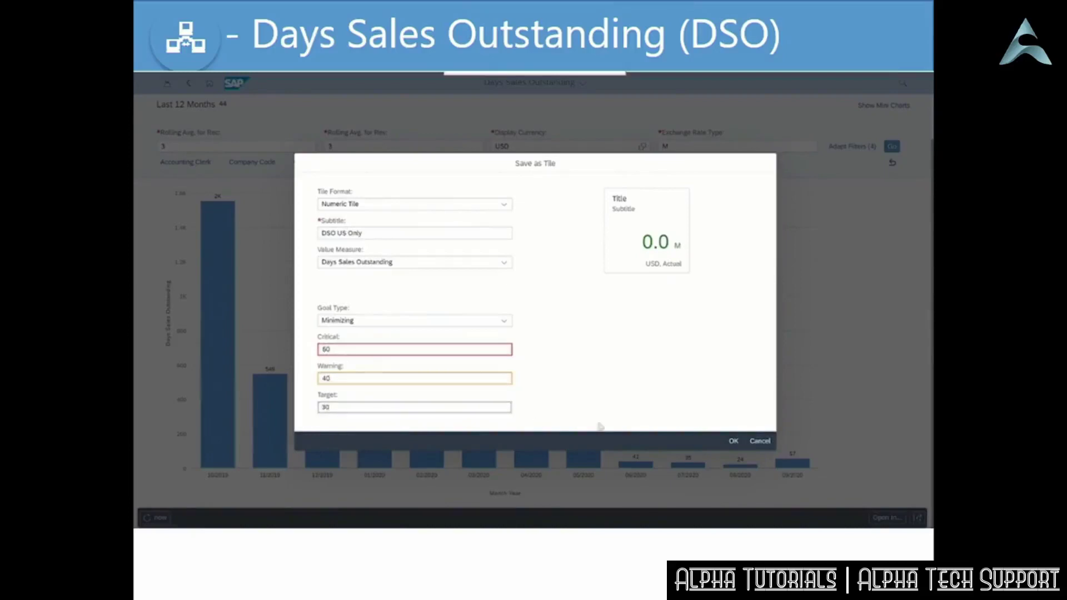
pyautogui.click(733, 440)
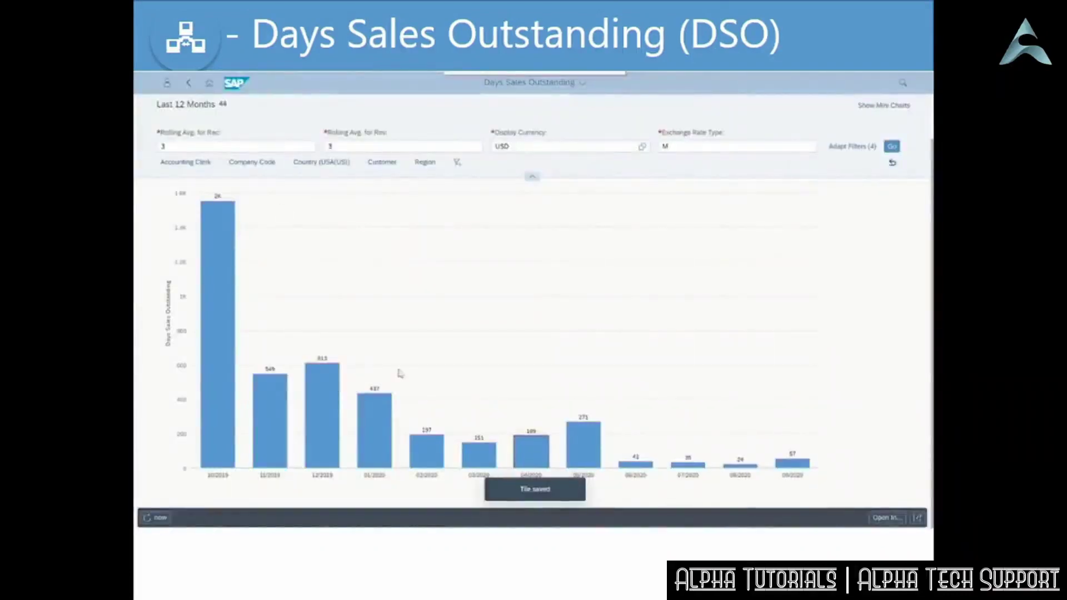
pyautogui.click(211, 84)
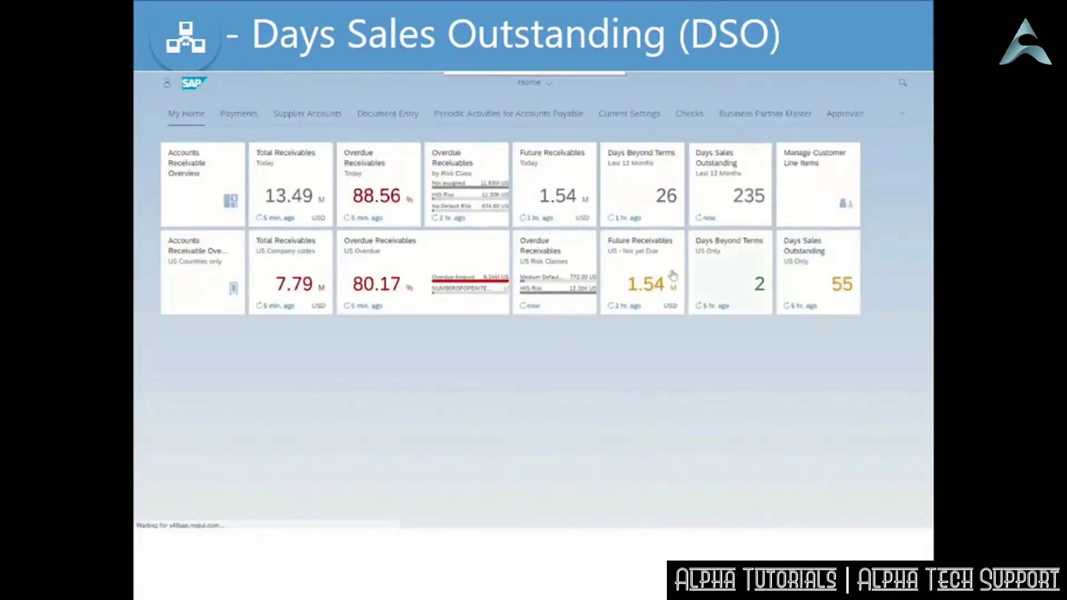
# Reload the home page until the 'DSO US Only' tile shows 44, then open it.
pyautogui.click(653, 288)
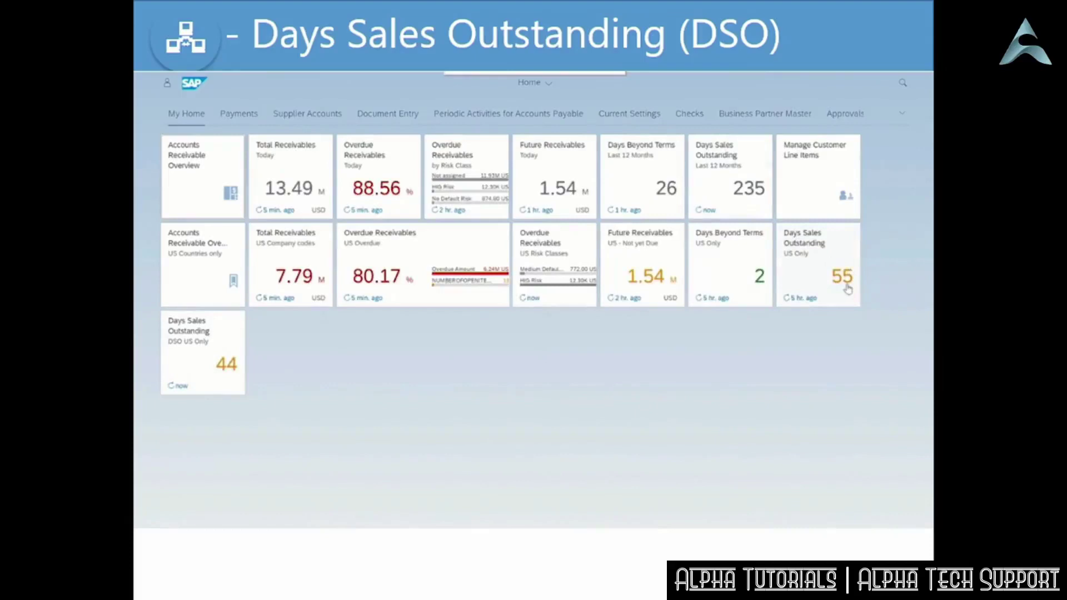
pyautogui.click(210, 363)
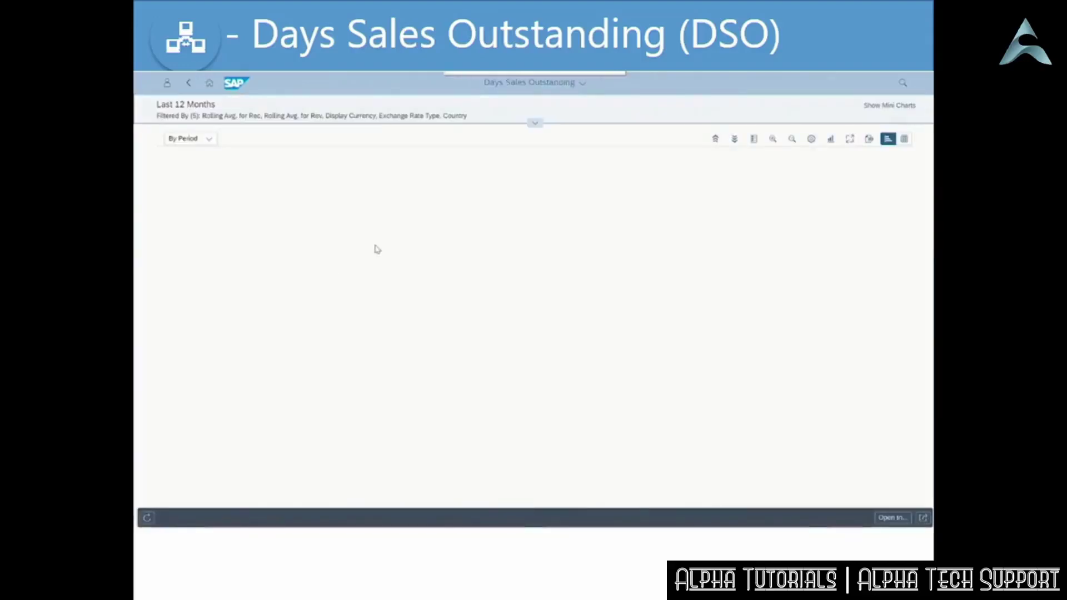
# Check both Rolling Avg. fields still read 3 with the USA filter, then go home.
pyautogui.click(536, 123)
pyautogui.click(177, 145)
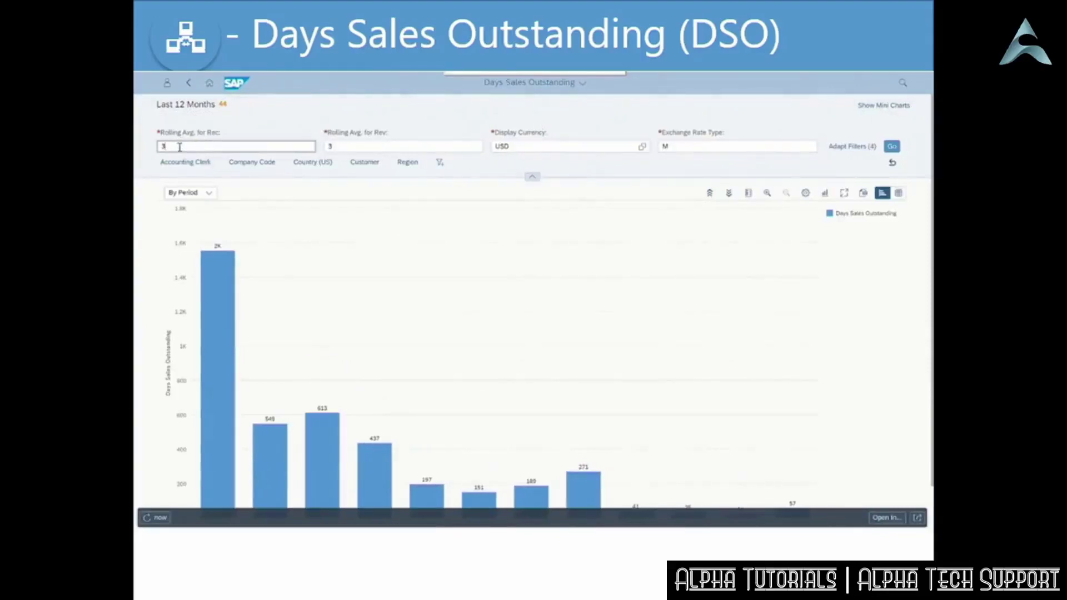
pyautogui.click(352, 146)
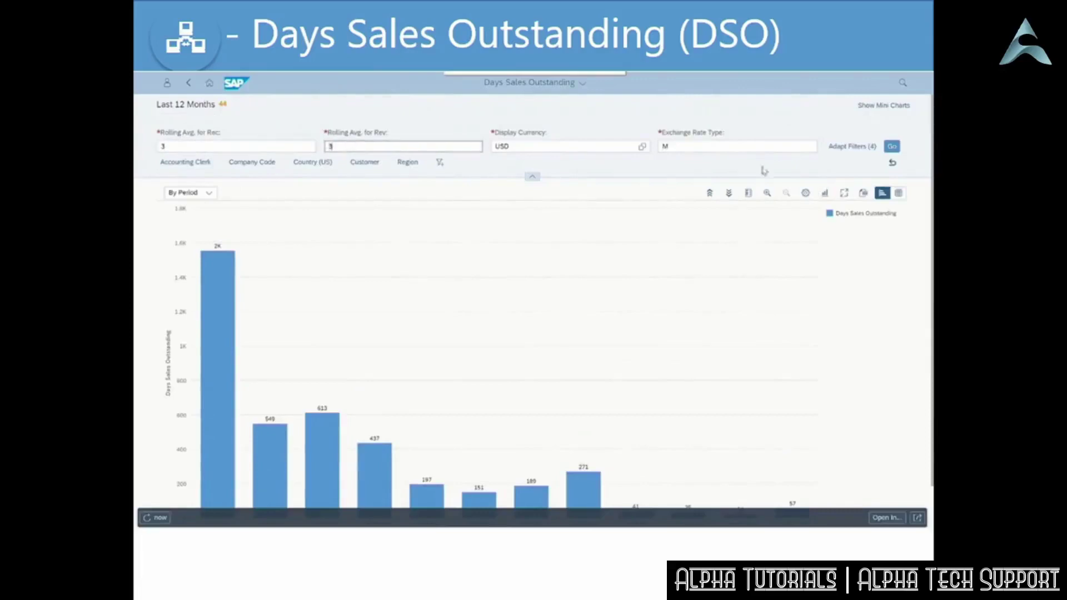
pyautogui.scroll(-1, 491, 249)
pyautogui.scroll(-1, 491, 249)
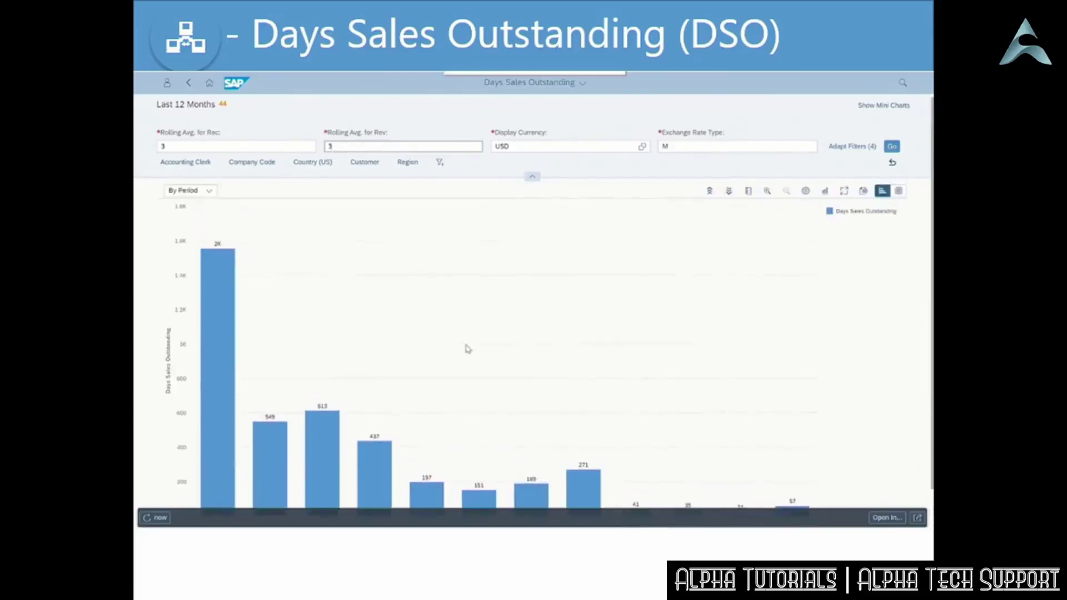
pyautogui.click(209, 82)
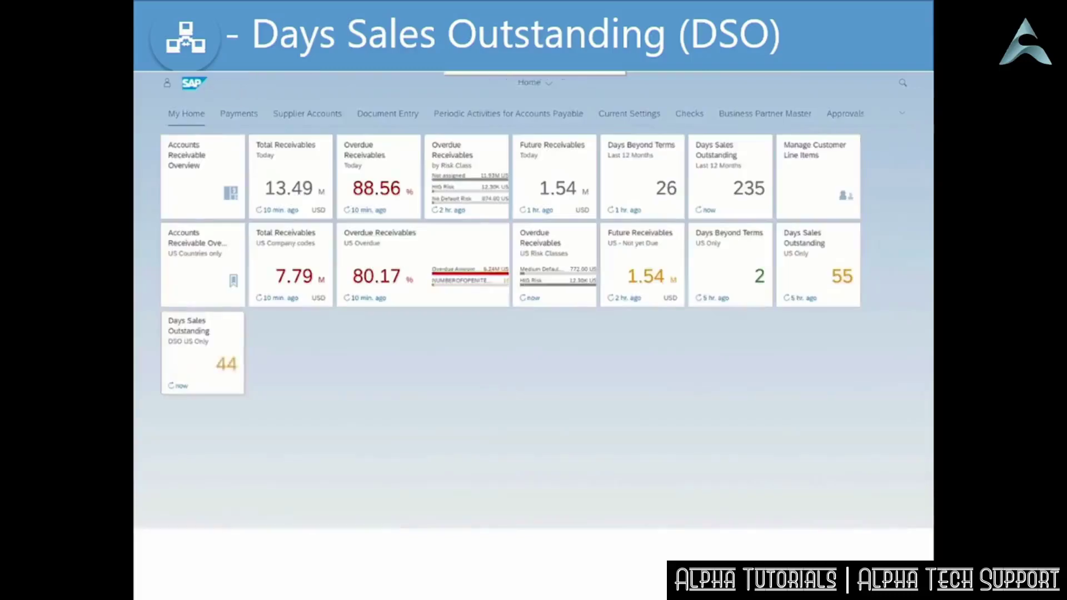